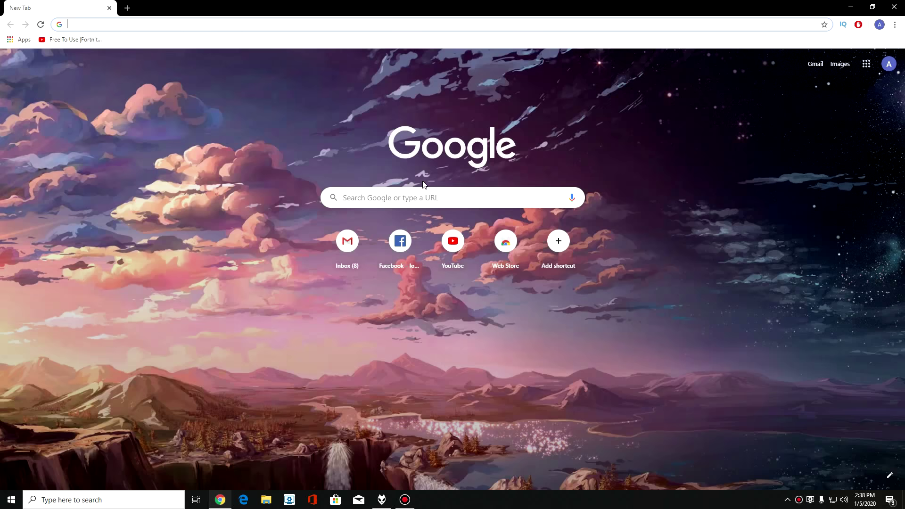
Search Google for 'epic games'.
left_click(450, 195)
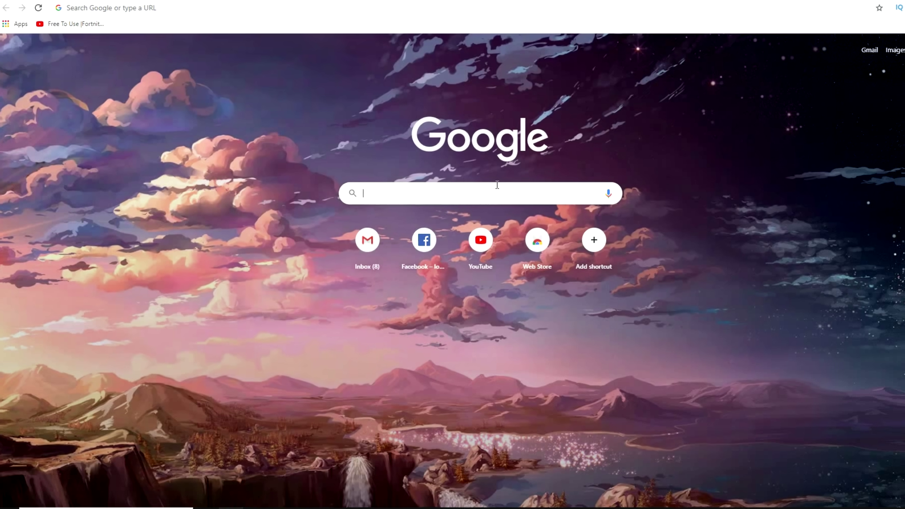
type("epic games")
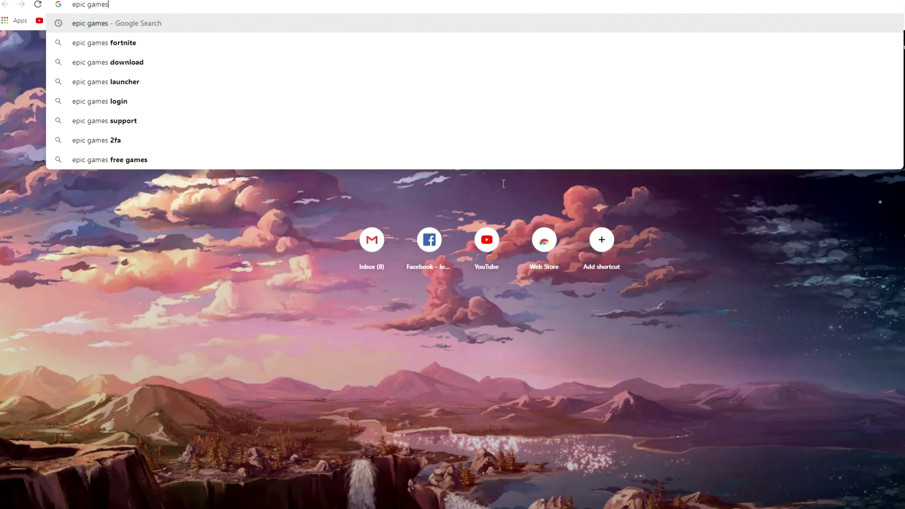
key("Return")
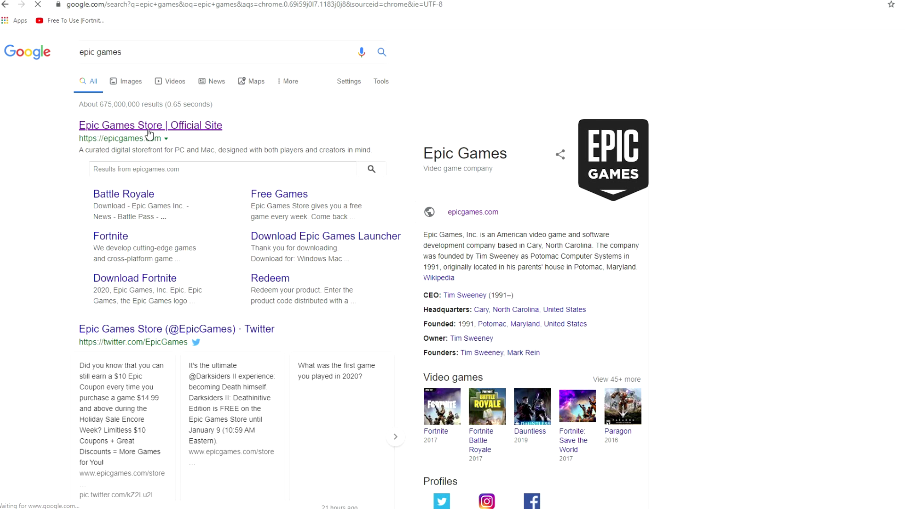
Open the Epic Games Store official site and sign in to the Epic account.
left_click(113, 126)
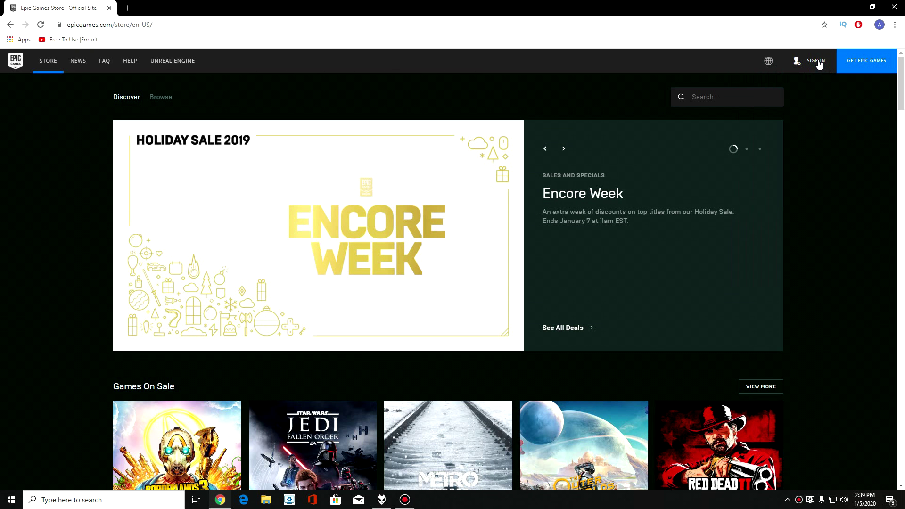
left_click(819, 64)
mouse_move(778, 132)
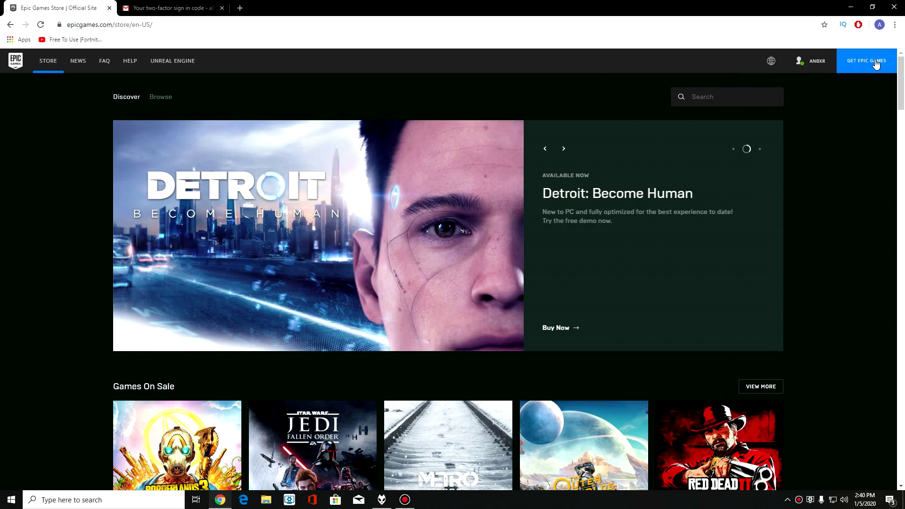
mouse_move(808, 66)
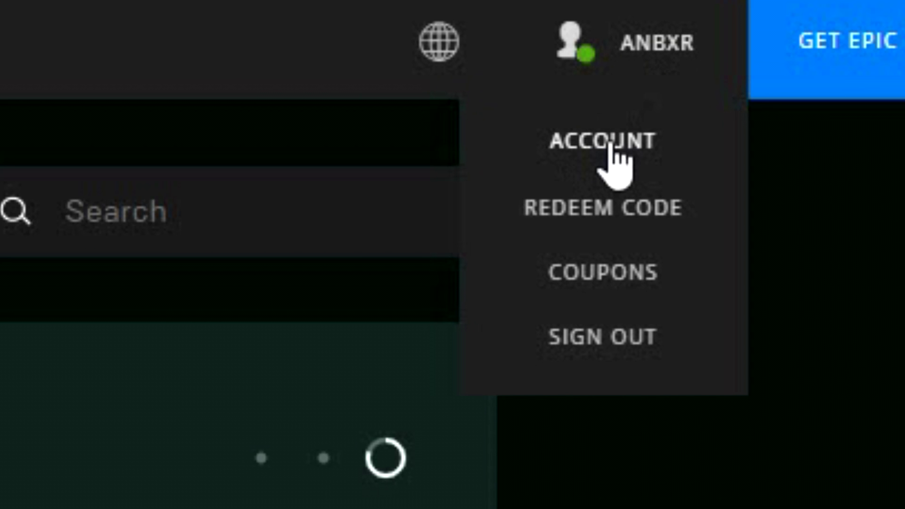
Go to Account settings and start changing the account email address.
left_click(542, 166)
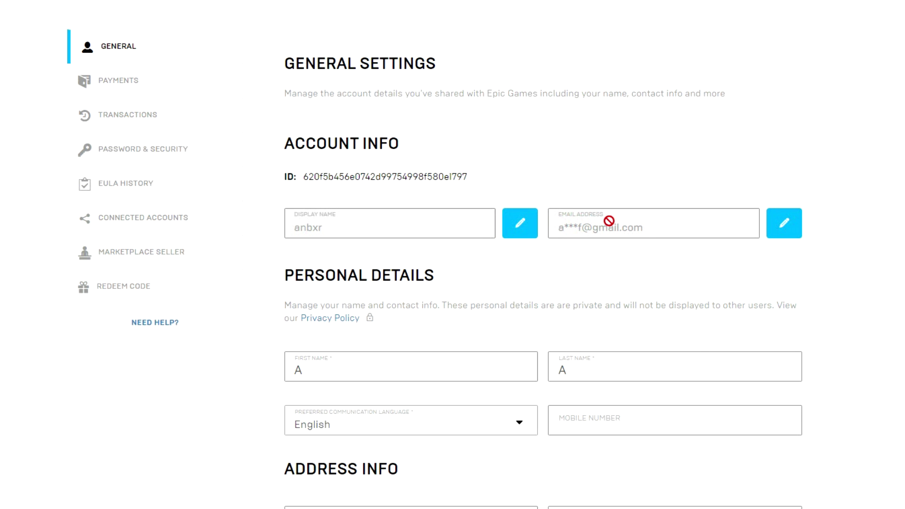
left_click(781, 230)
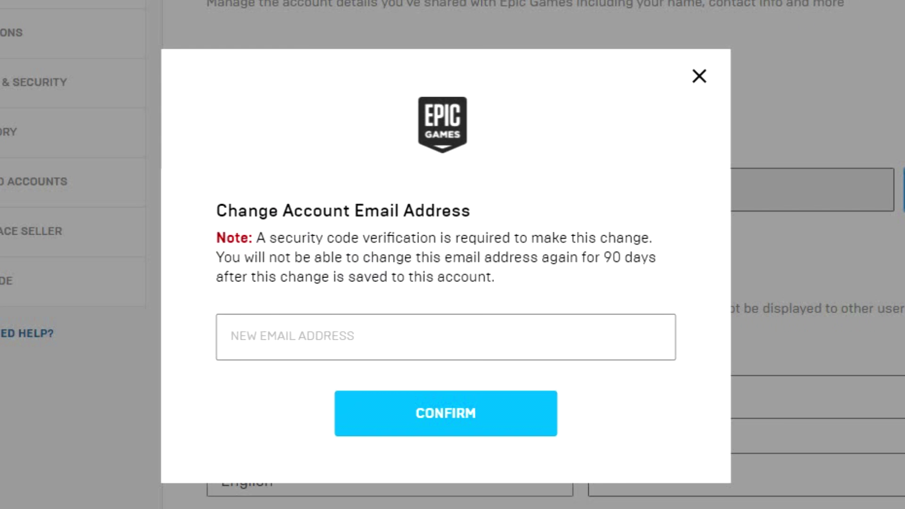
Focus the New Email Address field, then close the email change dialog unchanged.
left_click(320, 326)
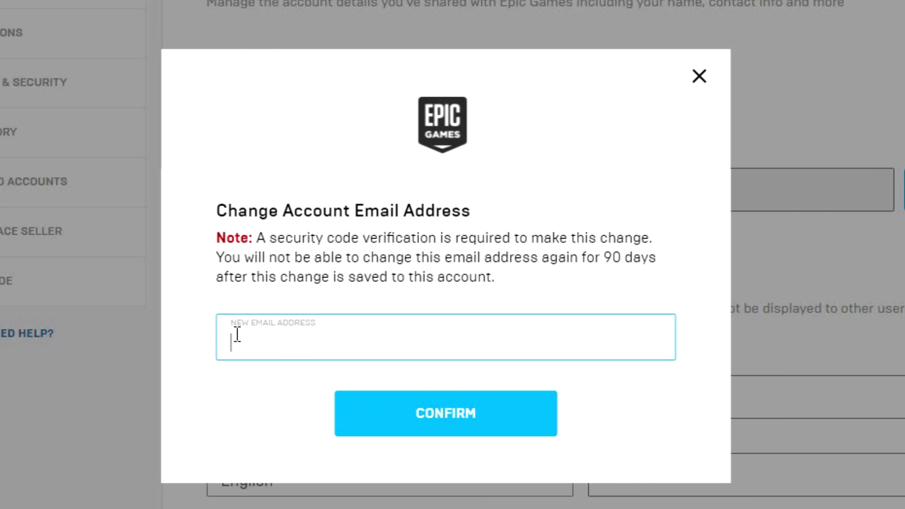
left_click(697, 77)
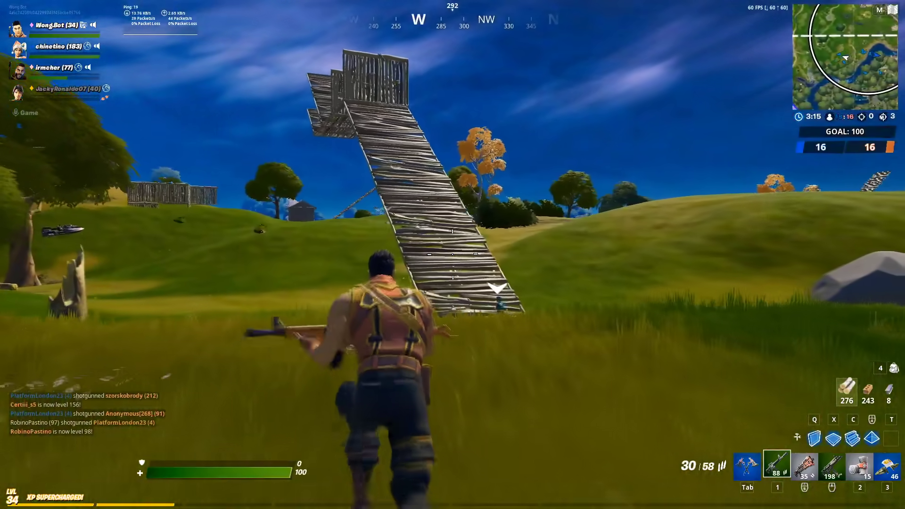
Build wooden walls for cover and eliminate the opponent with the assault rifle.
key("Tab")
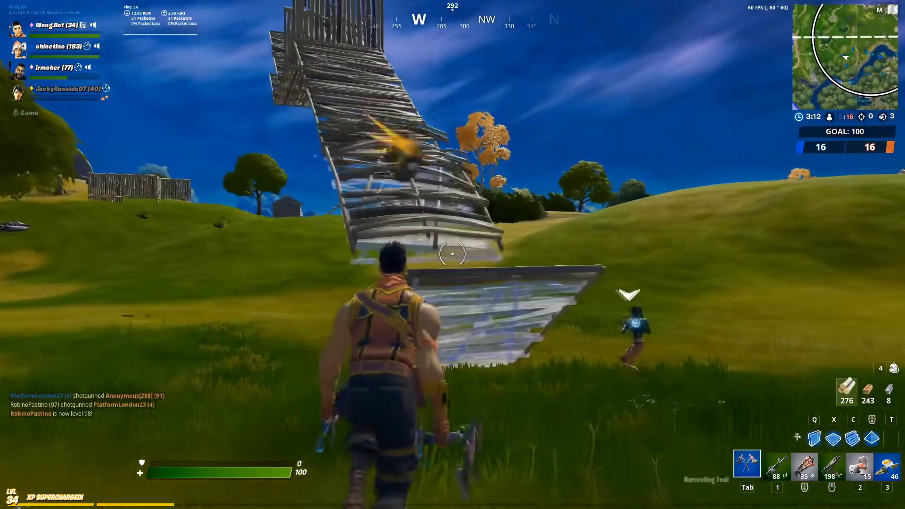
key("1")
key("q")
left_click(453, 255)
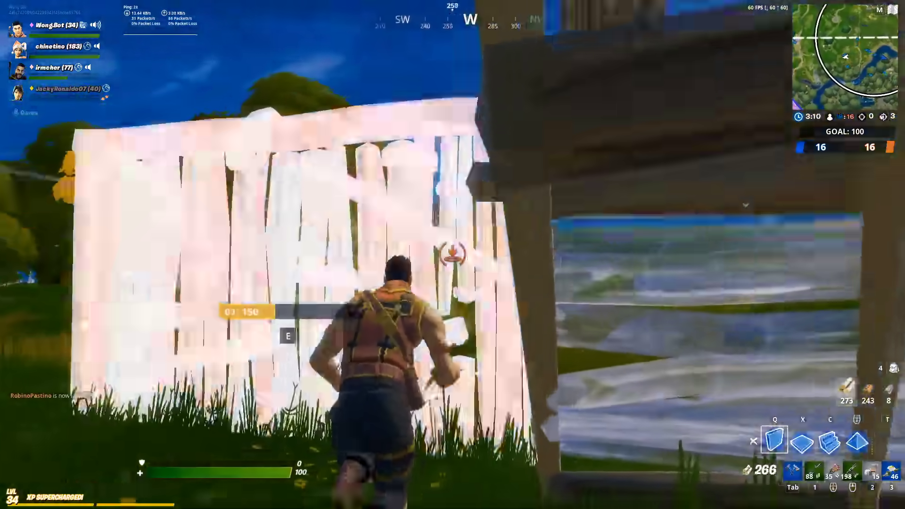
key("1")
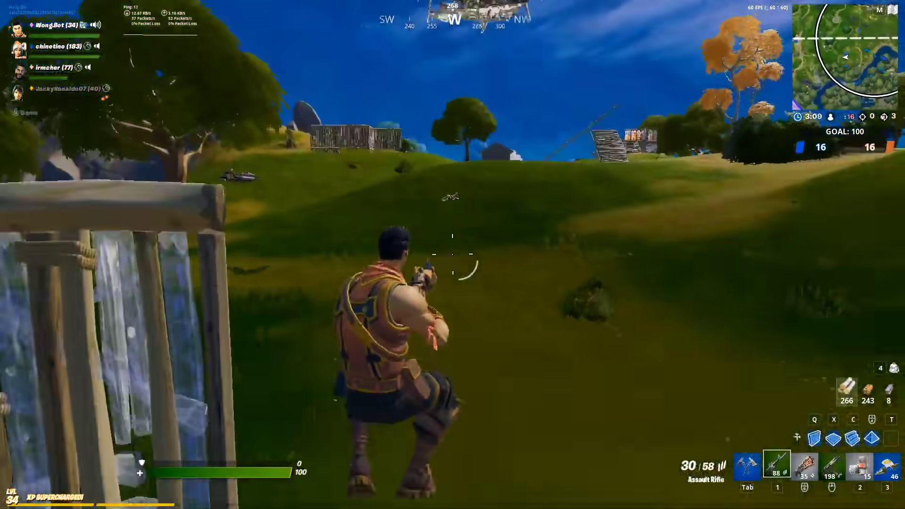
left_click(452, 254)
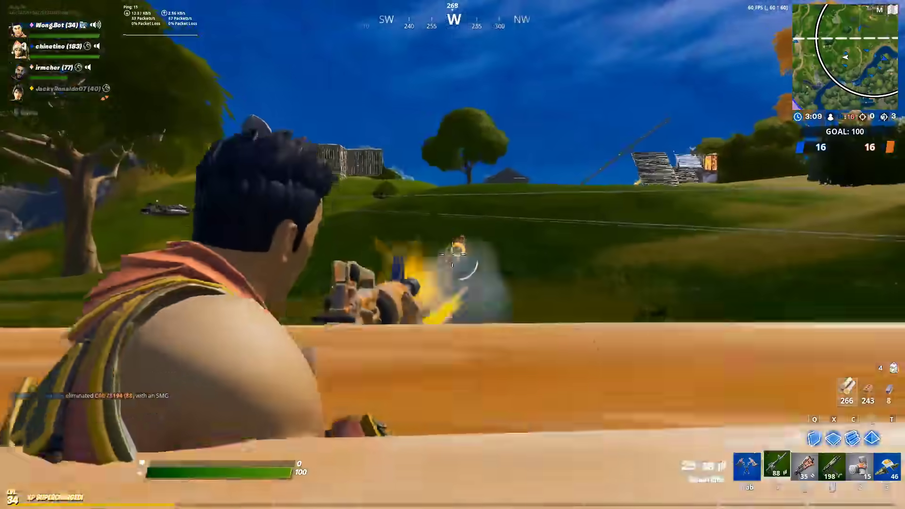
left_click(452, 254)
key("q")
left_click(452, 254)
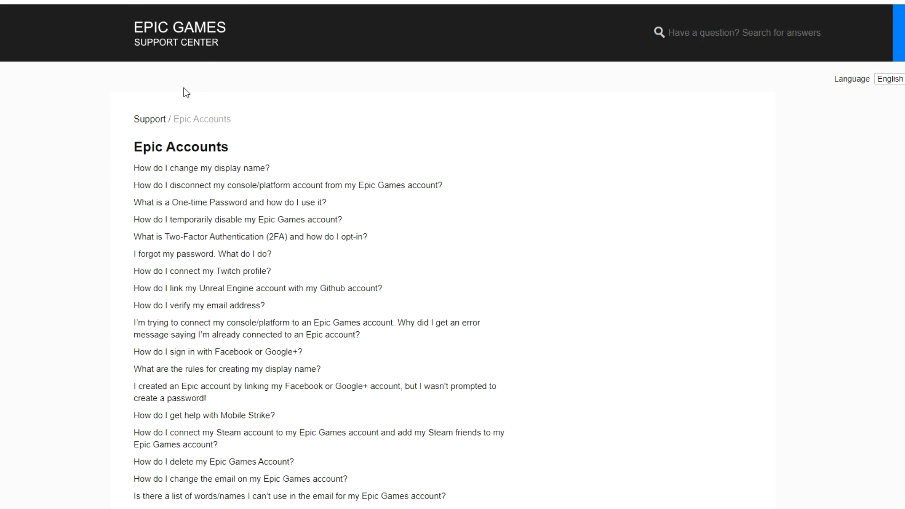
Open the Contact Us form from the Epic Accounts support page.
scroll(242, 138, "down", 4)
scroll(413, 185, "up", 4)
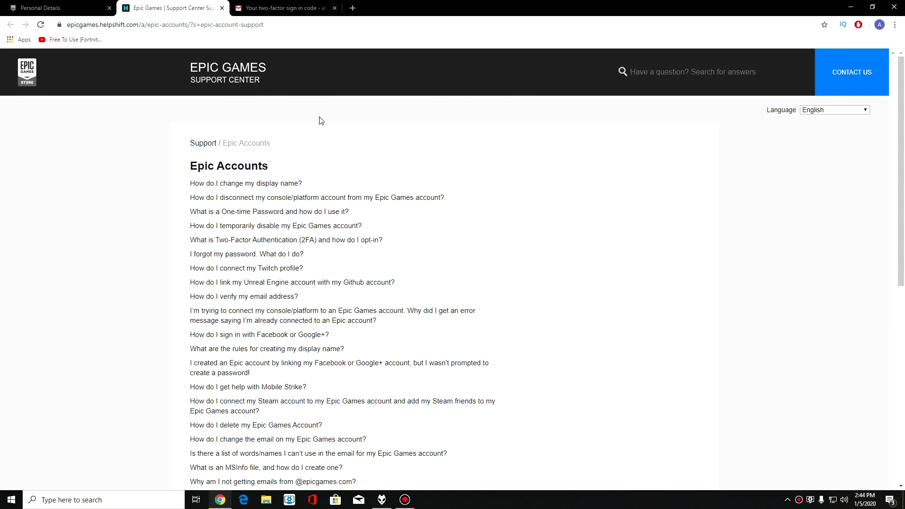
left_click(854, 74)
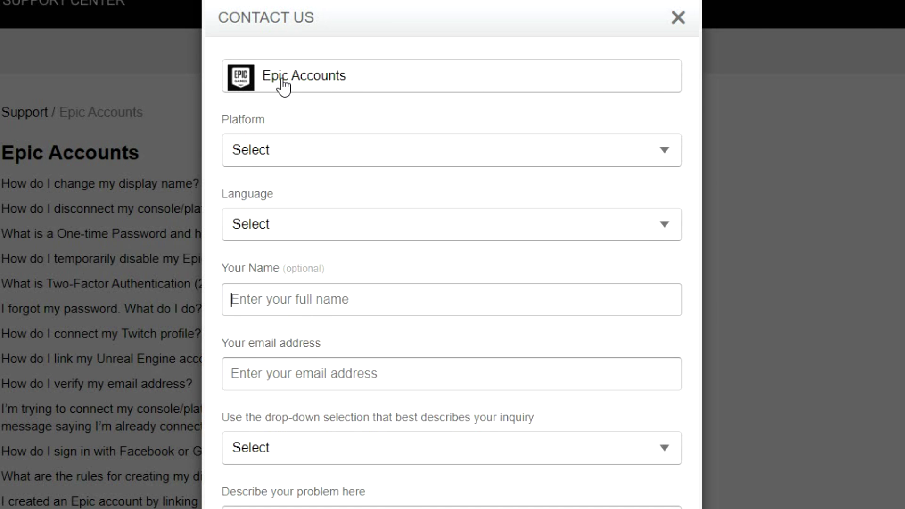
Set the product to Epic Accounts and the Platform to PC.
left_click(273, 86)
left_click(270, 152)
left_click(324, 84)
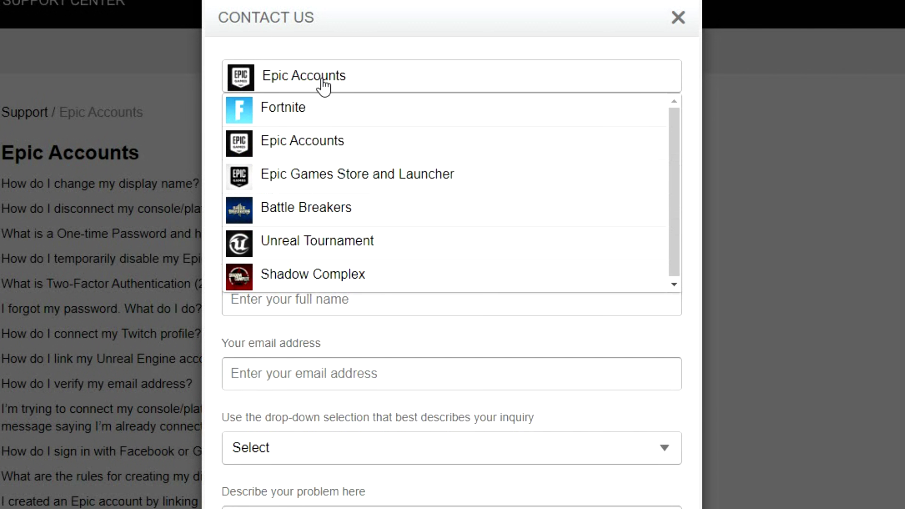
left_click(259, 153)
left_click(272, 155)
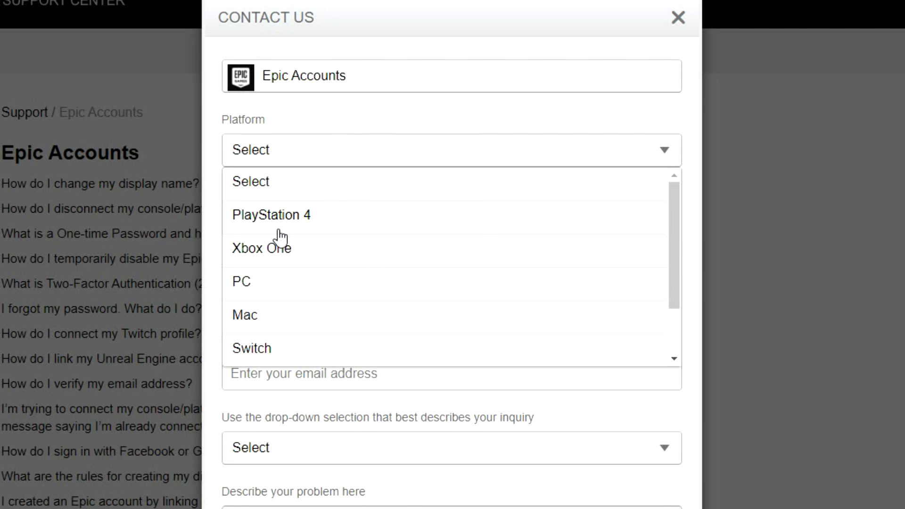
left_click(261, 282)
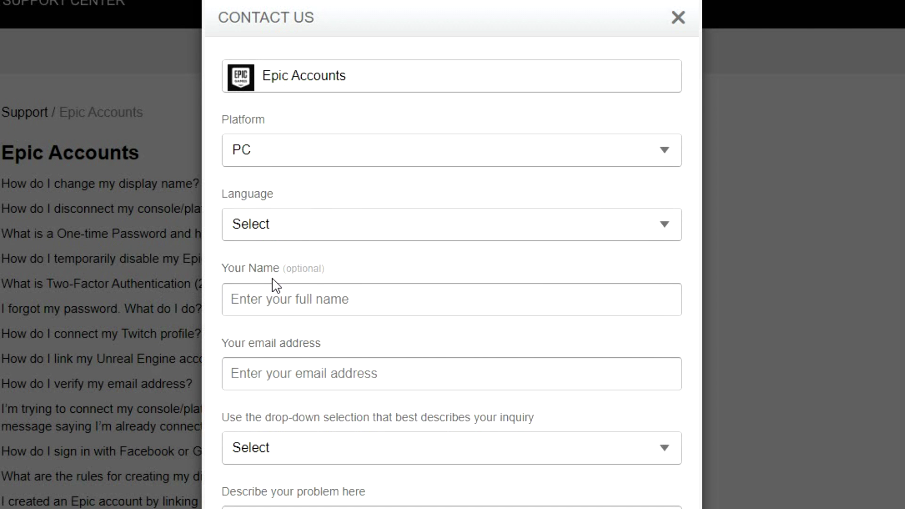
Set the Language dropdown to English.
left_click(282, 236)
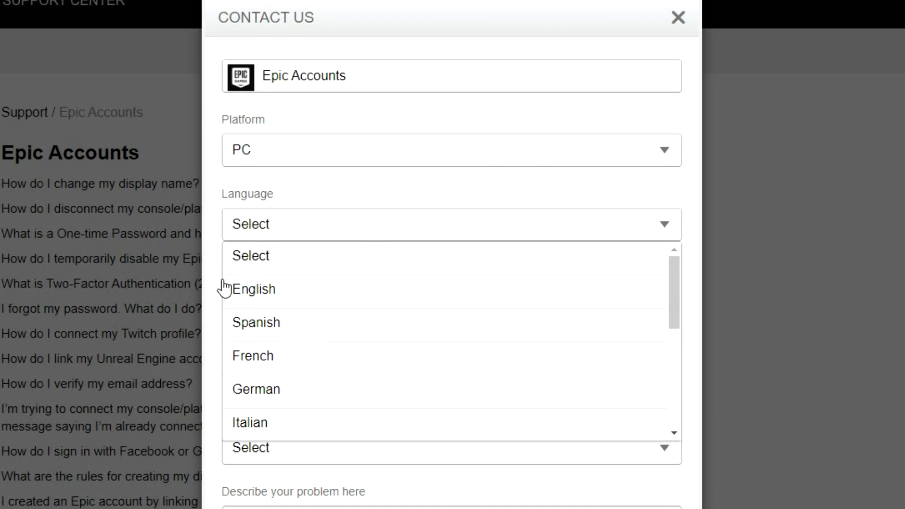
left_click(244, 202)
left_click(264, 236)
scroll(292, 360, "down", 5)
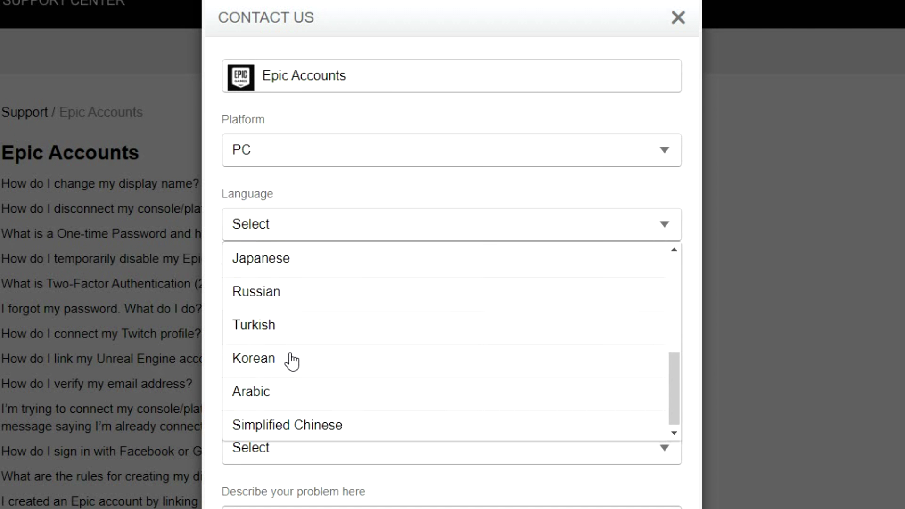
scroll(292, 361, "down", 4)
scroll(310, 236, "up", 7)
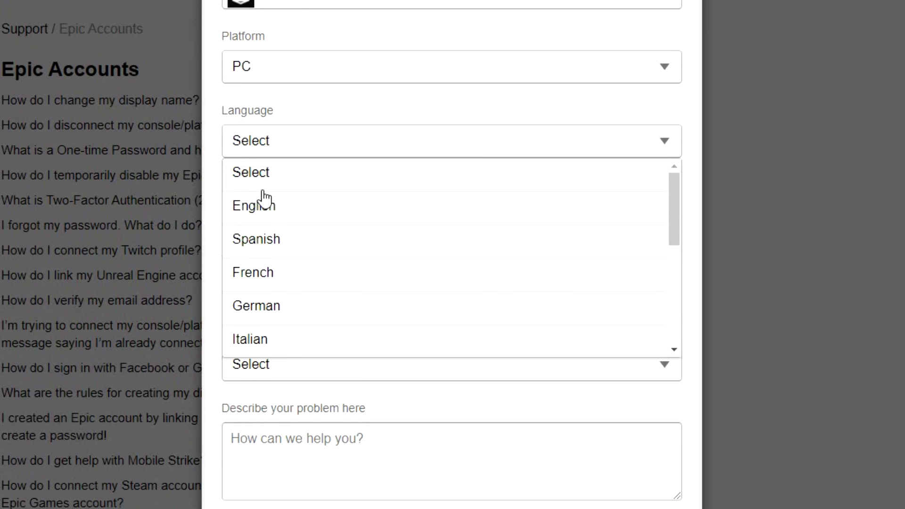
left_click(265, 213)
left_click(278, 153)
left_click(263, 213)
Work in the name and email address fields of the contact form.
left_click(264, 216)
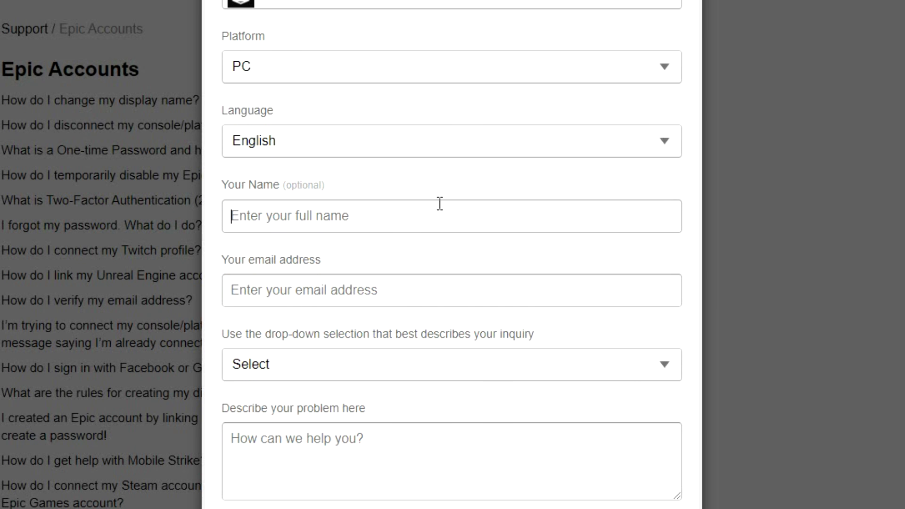
left_click(306, 290)
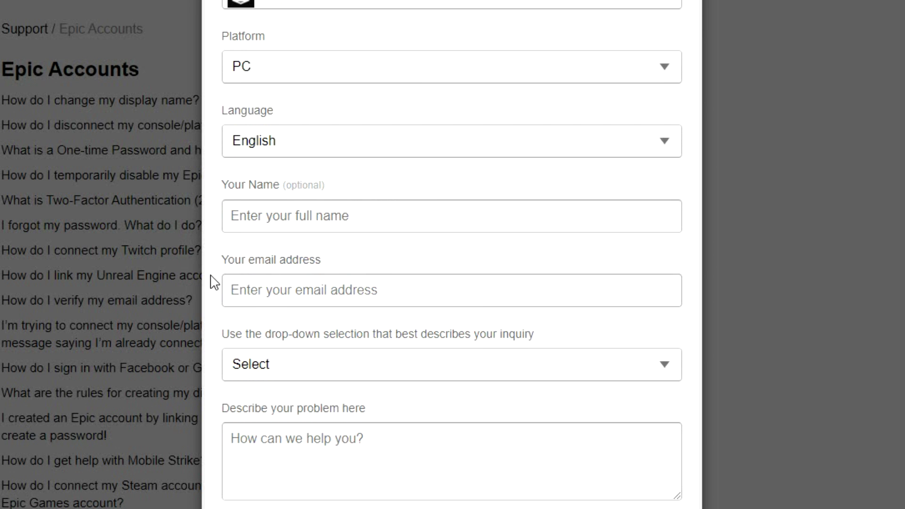
left_click_drag(228, 264, 327, 267)
left_click(339, 272)
left_click(229, 269)
left_click(235, 268)
left_click(304, 257)
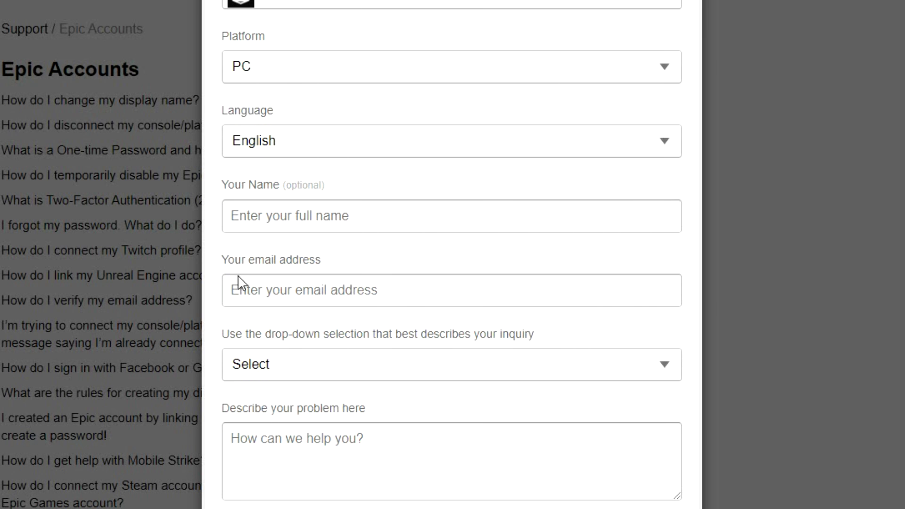
left_click_drag(228, 333, 304, 358)
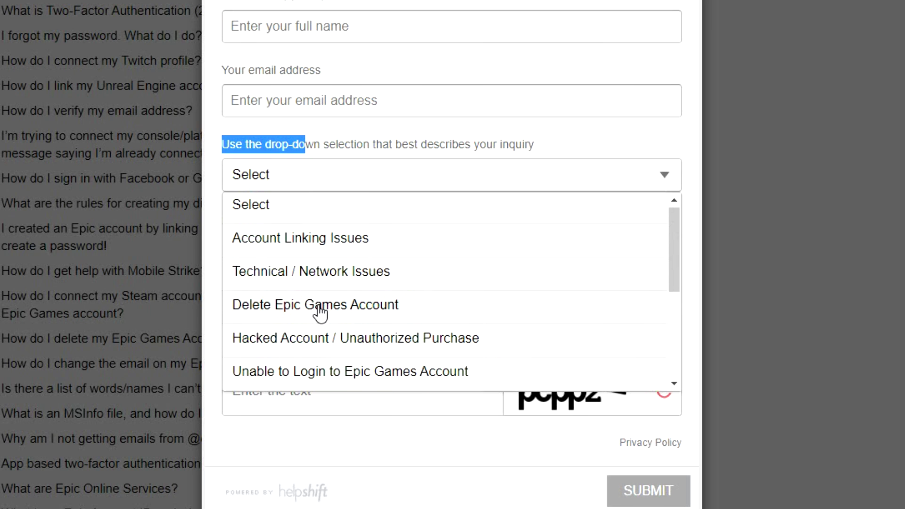
Choose Update Account / Billing Information as the inquiry type.
scroll(321, 311, "down", 2)
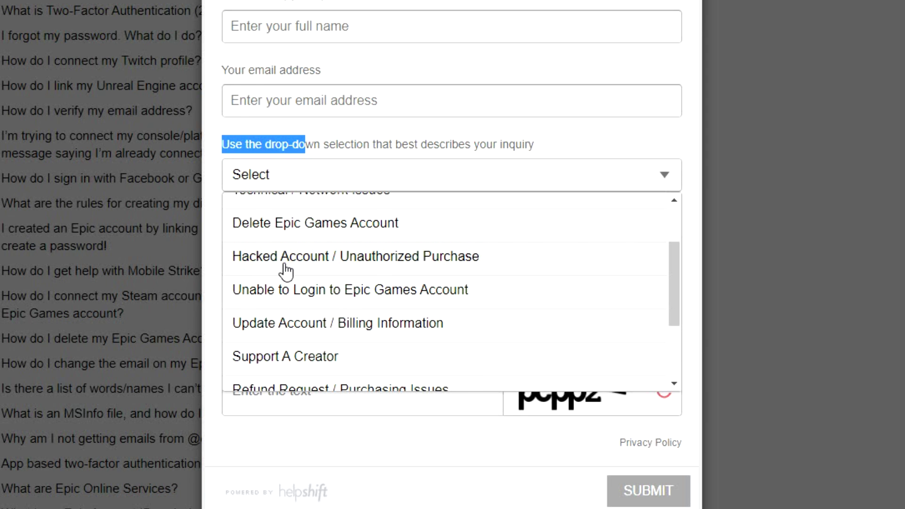
scroll(285, 271, "down", 3)
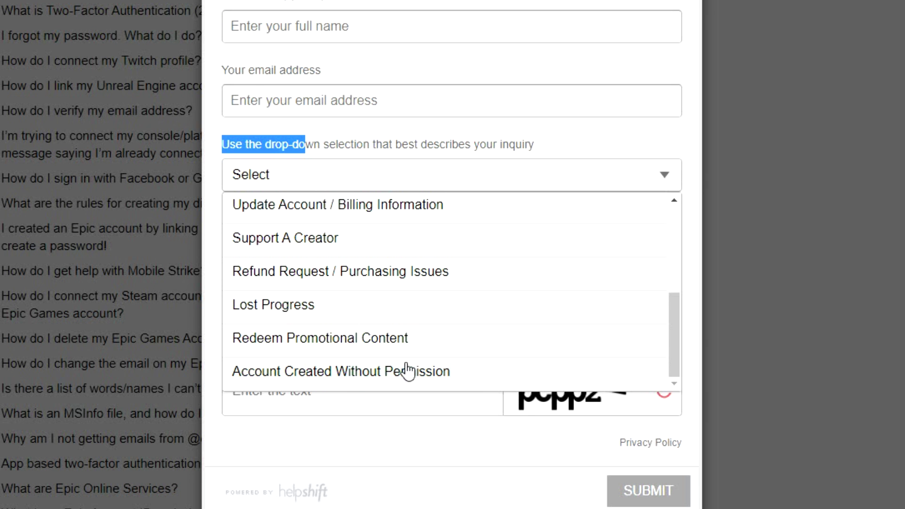
scroll(249, 374, "up", 2)
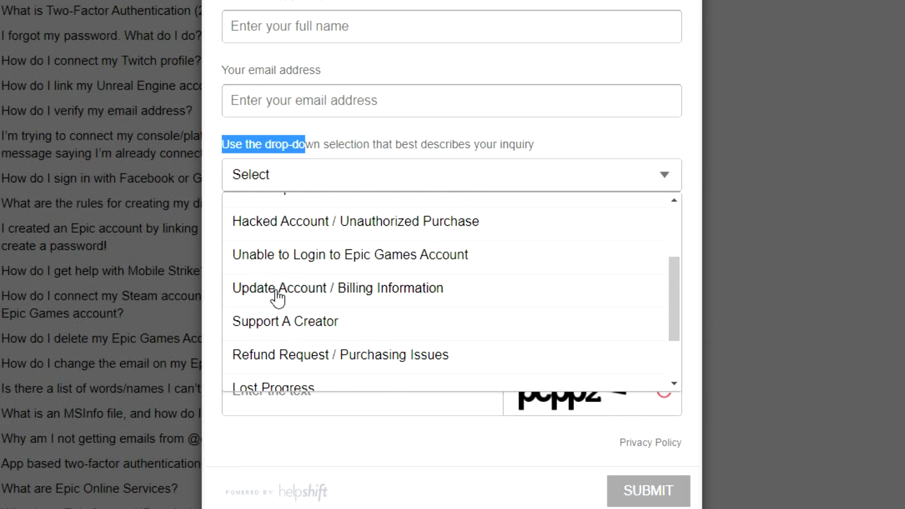
left_click(278, 296)
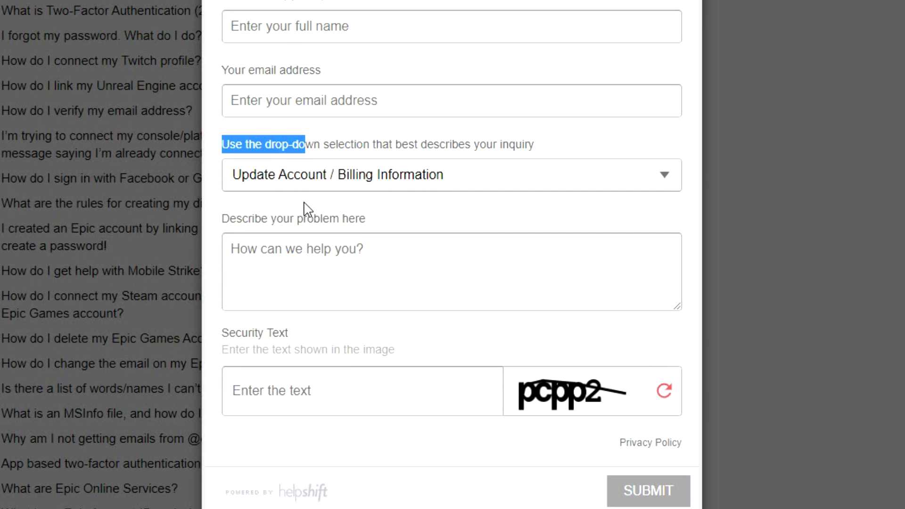
left_click(361, 185)
scroll(382, 198, "up", 3)
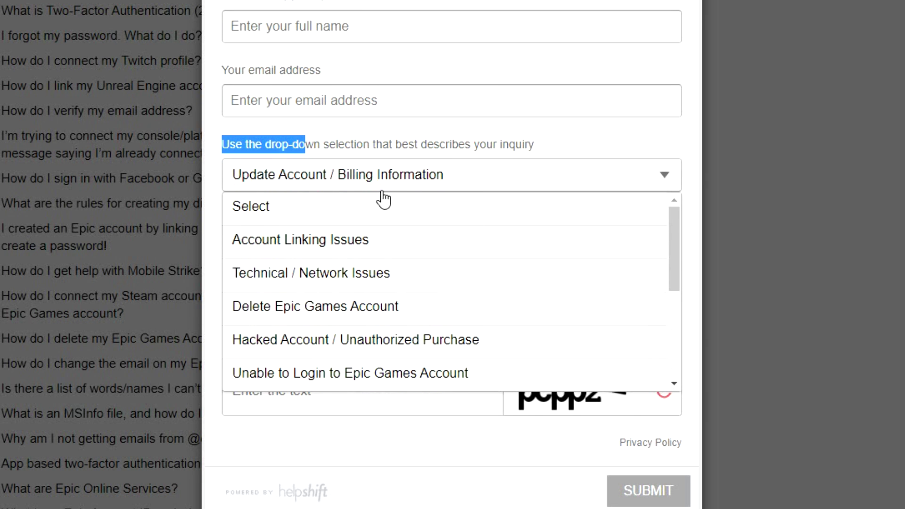
left_click(418, 178)
Place the caret in the problem description box.
left_click(408, 255)
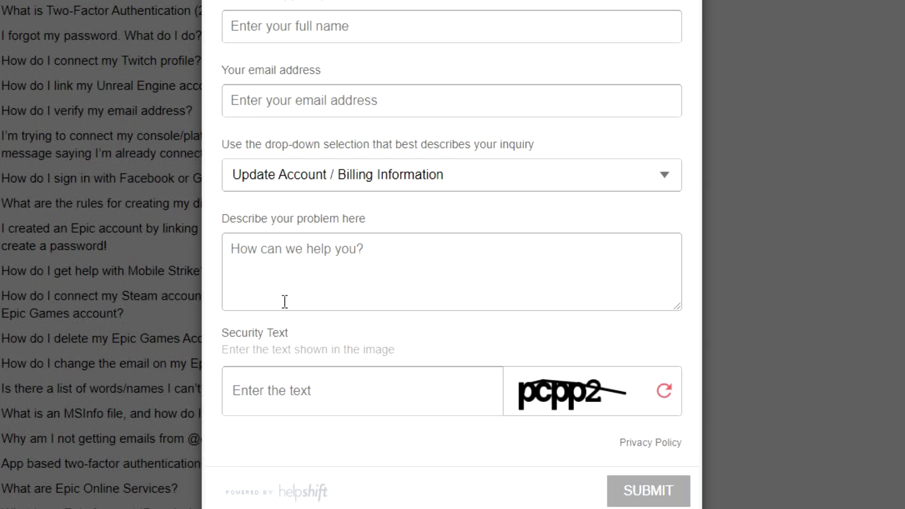
left_click(360, 258)
left_click(421, 183)
left_click(400, 181)
left_click(366, 251)
Enter the captcha characters in the Security Text field and submit the request.
left_click(247, 403)
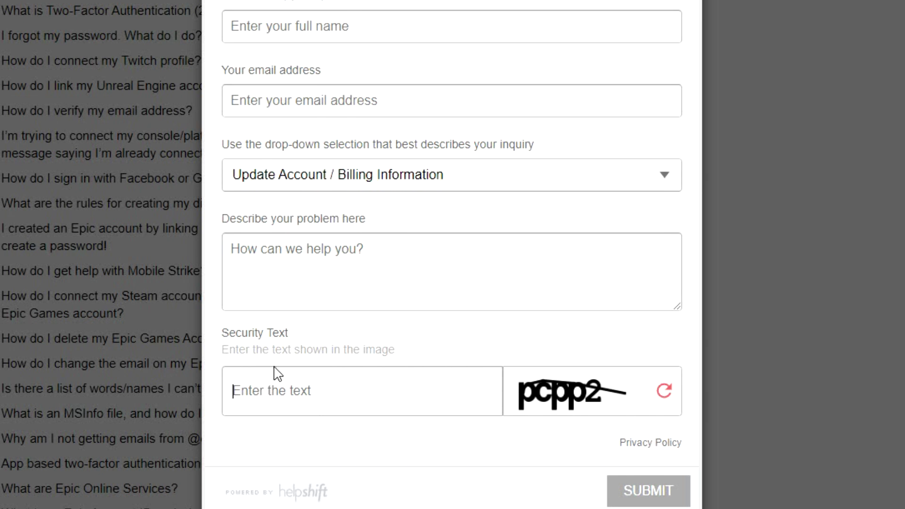
type("p")
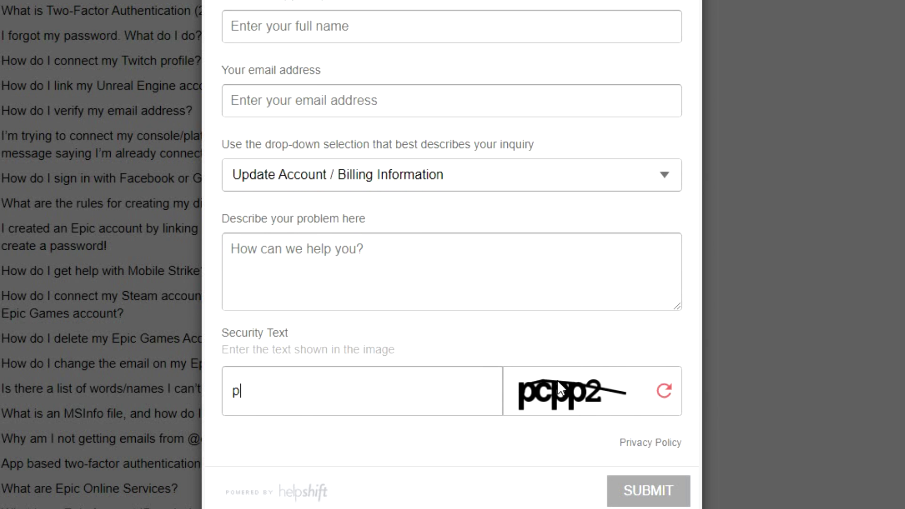
type("cpp2")
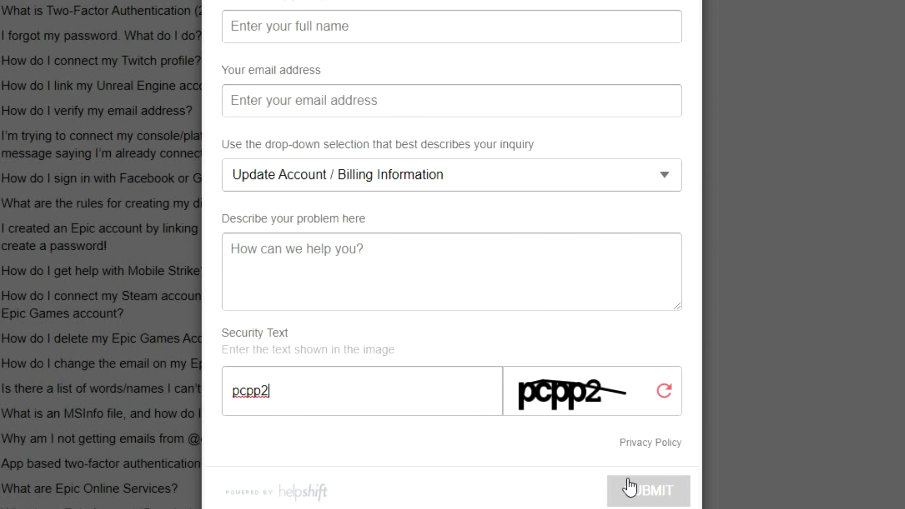
left_click(660, 498)
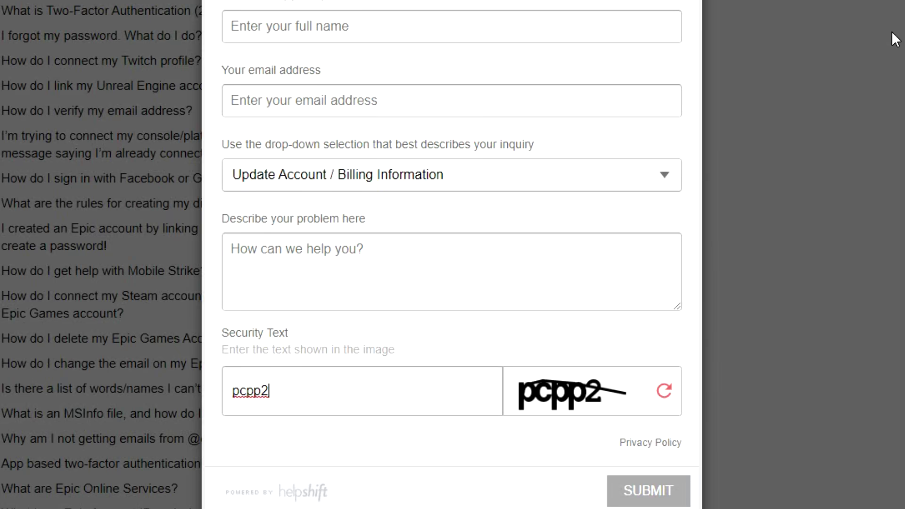